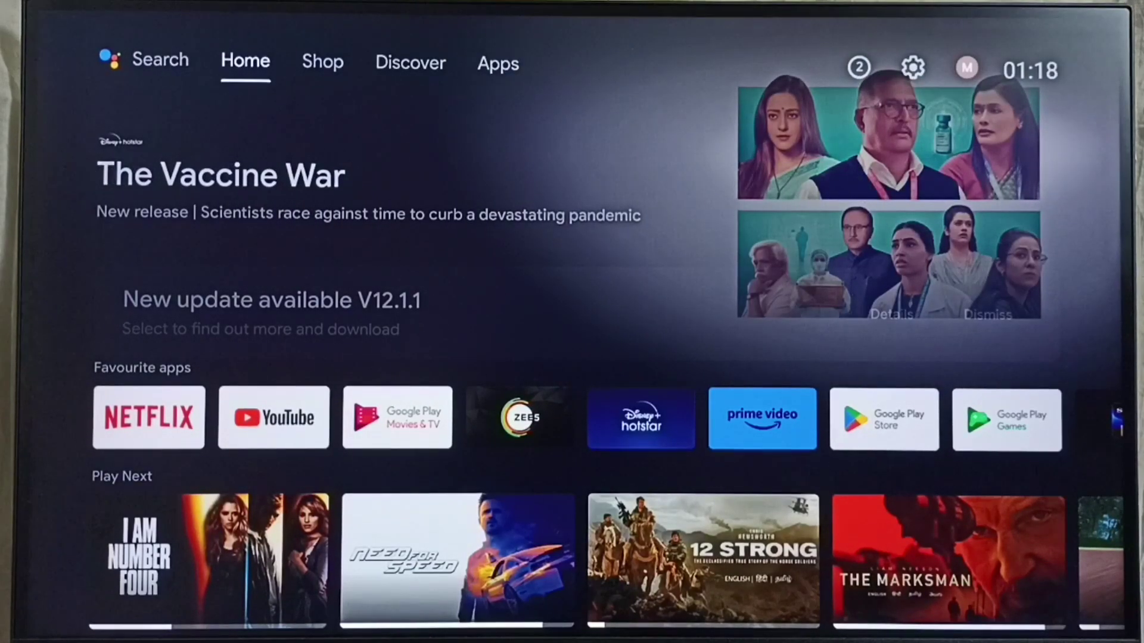
- Open Settings from the home-screen gear icon and enter Device Preferences
key("Up")
key("Right")
key("Right")
key("Right")
key("Right")
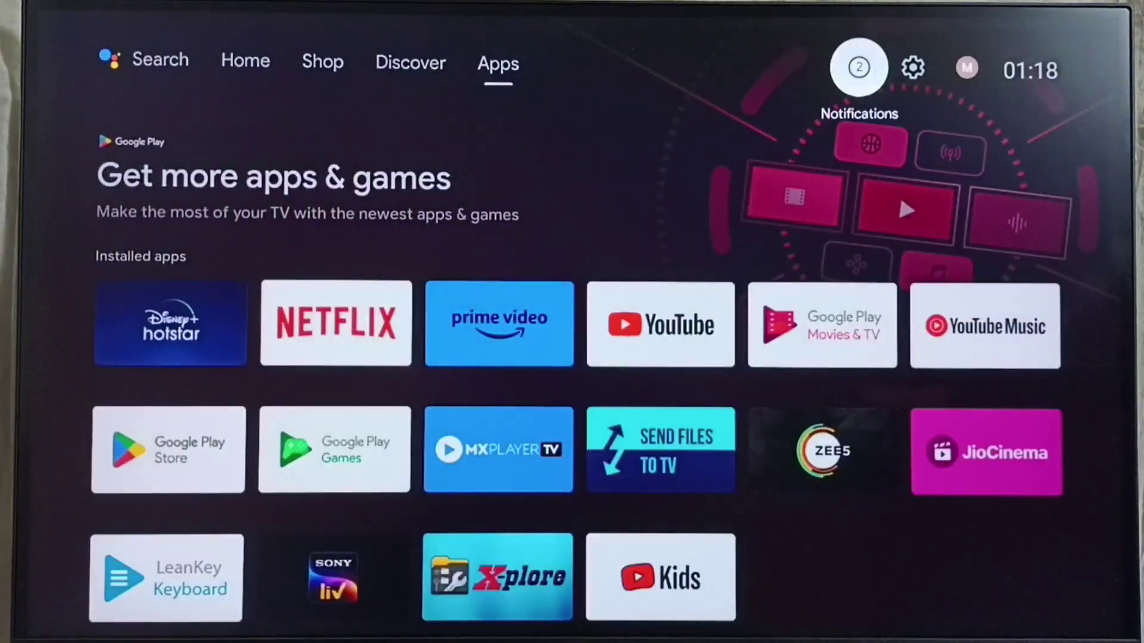
key("Right")
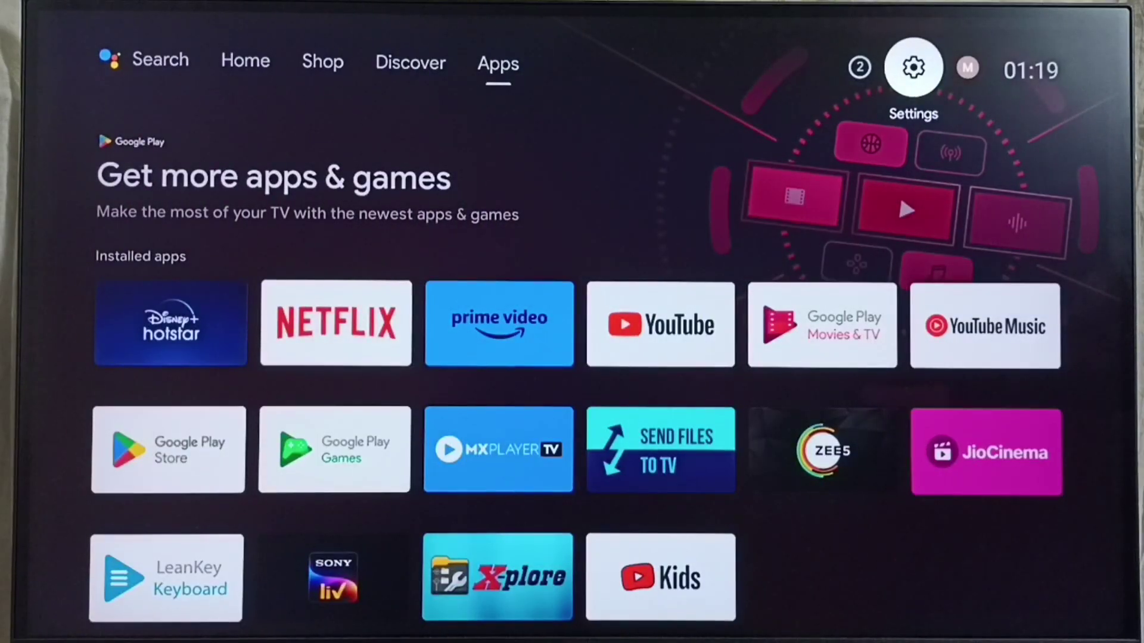
key("Return")
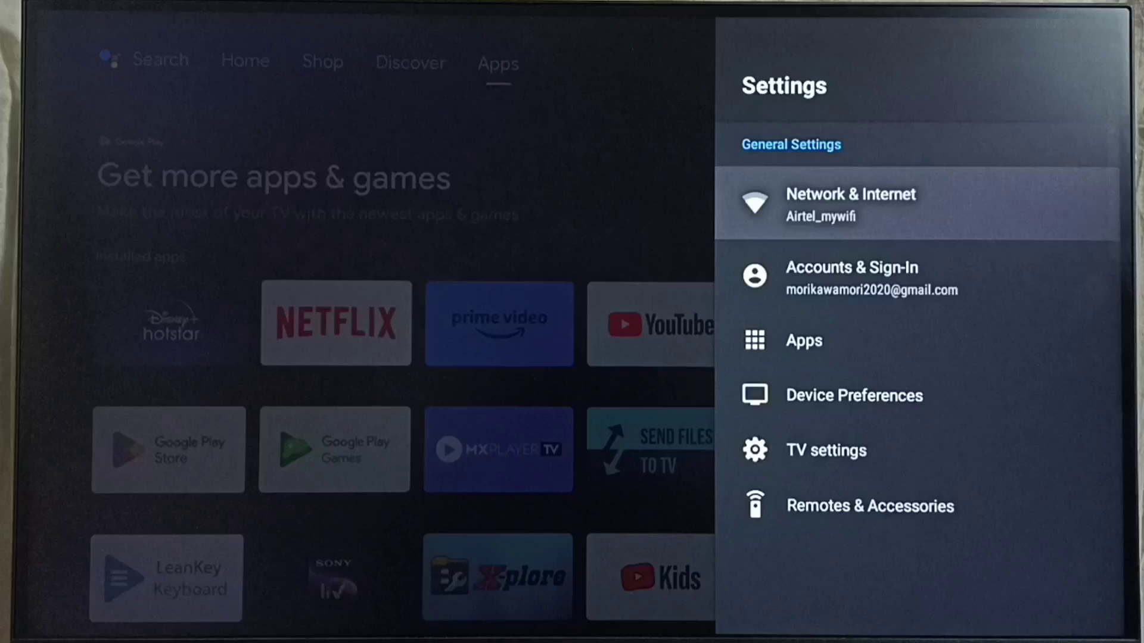
key("Down")
key("Down")
key("Down")
key("Down")
key("Up")
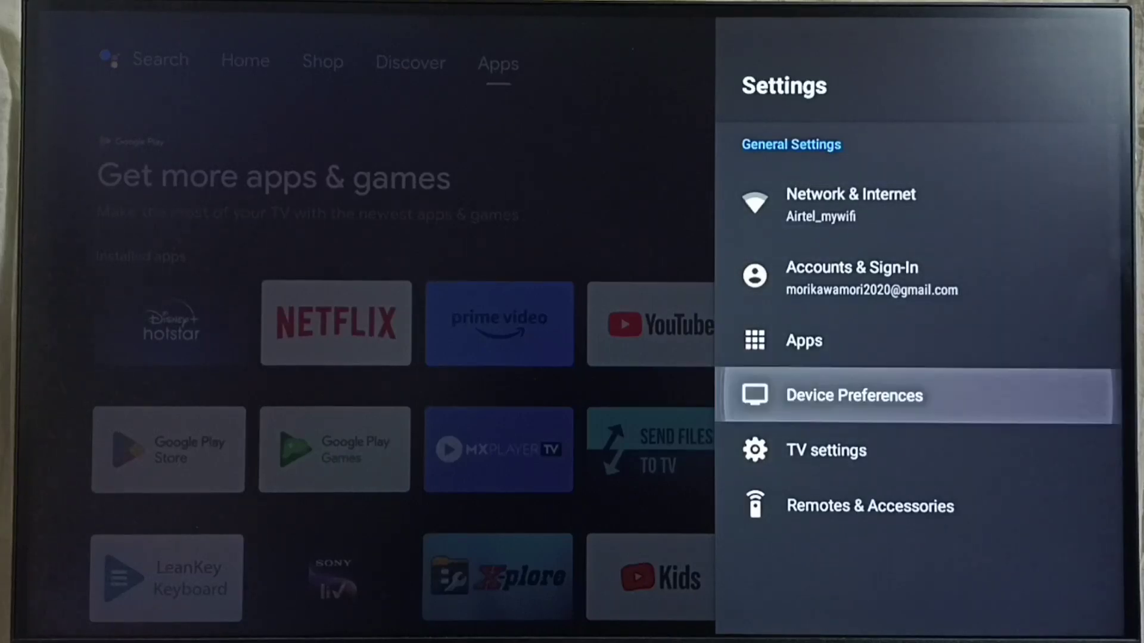
key("Return")
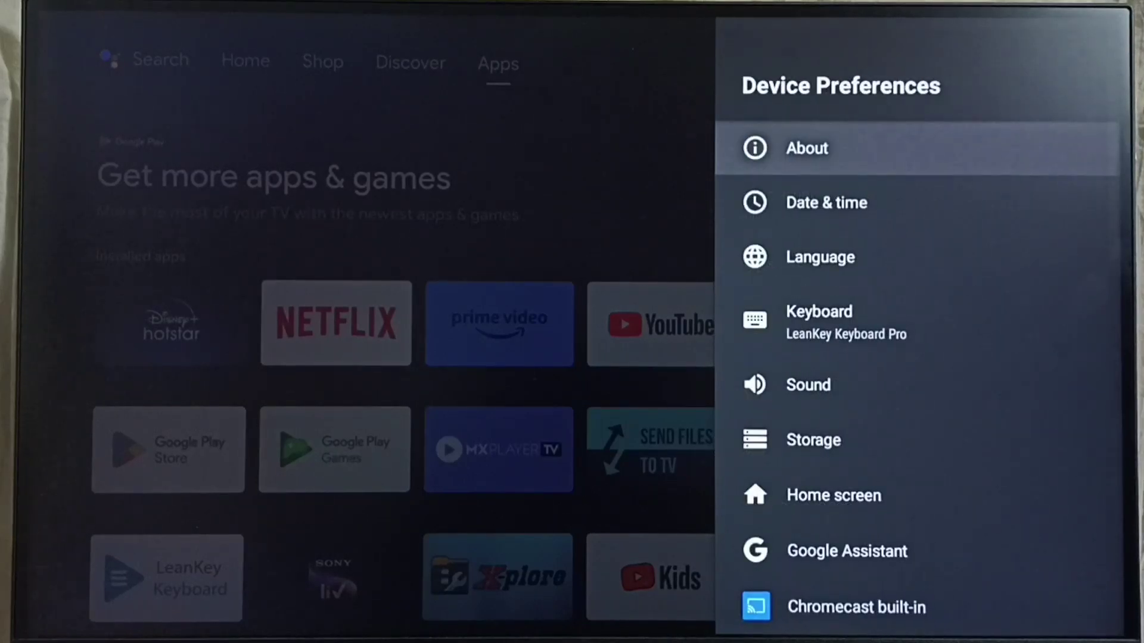
key("Return")
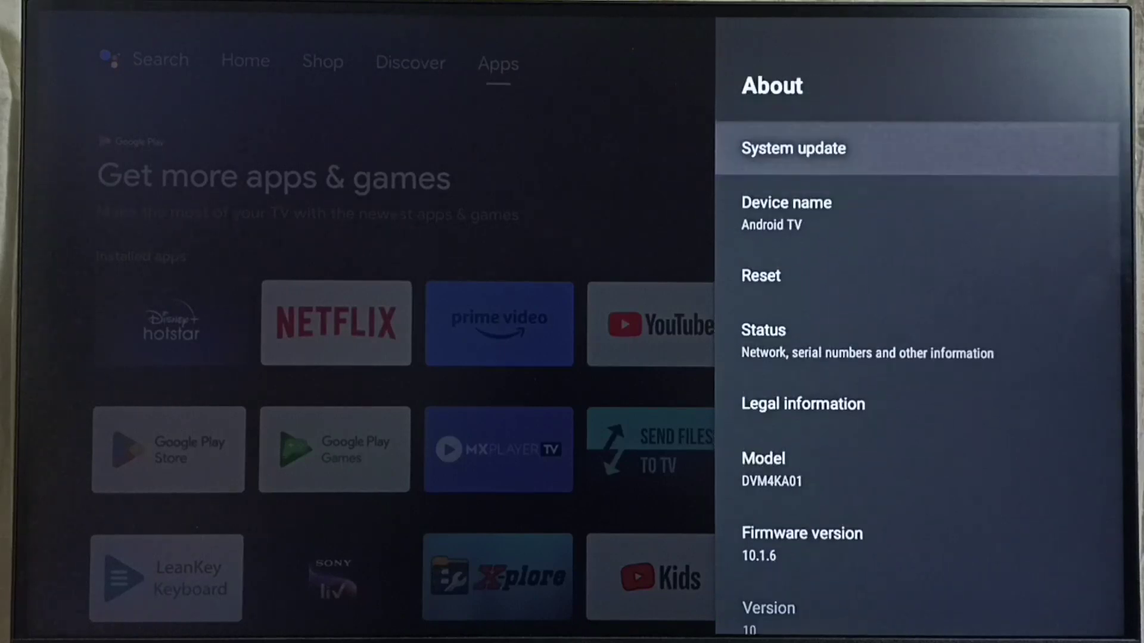
key("Down")
key("Down")
key("Down")
key("Down")
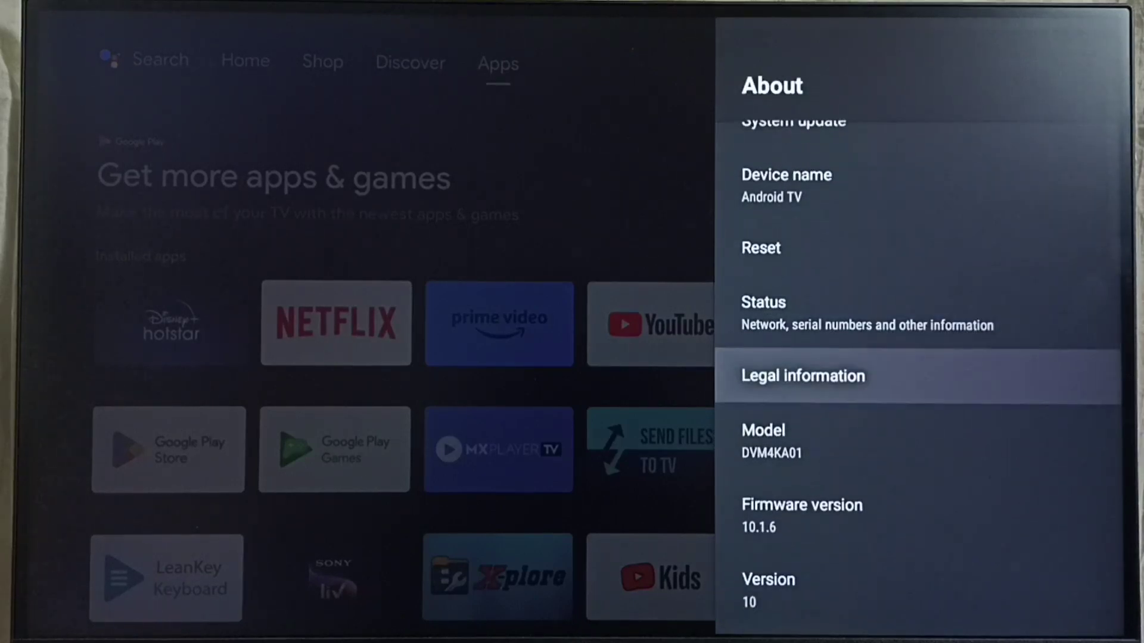
key("Down")
key("Down")
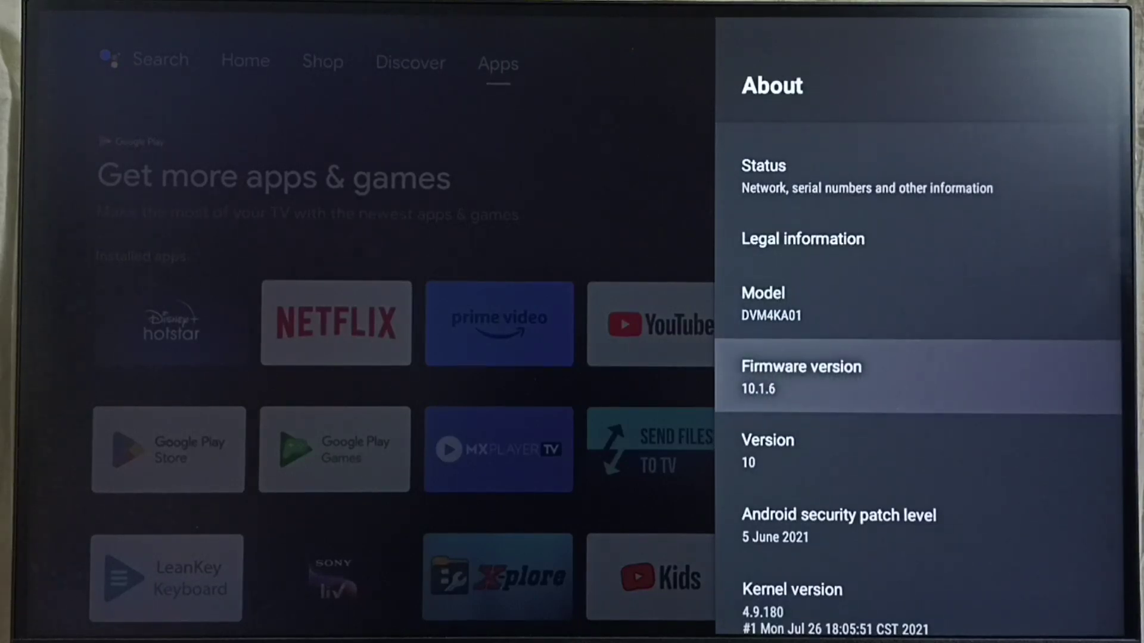
key("Down")
key("Up")
key("Down")
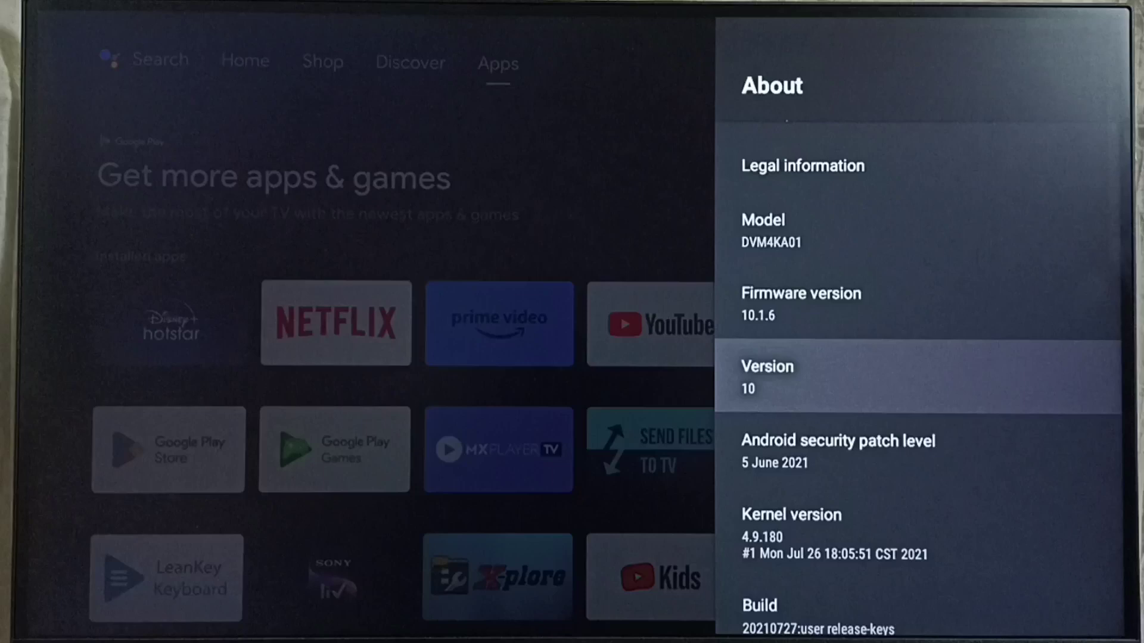
key("Up")
key("Up")
key("Up")
key("Up")
key("Up")
key("Up")
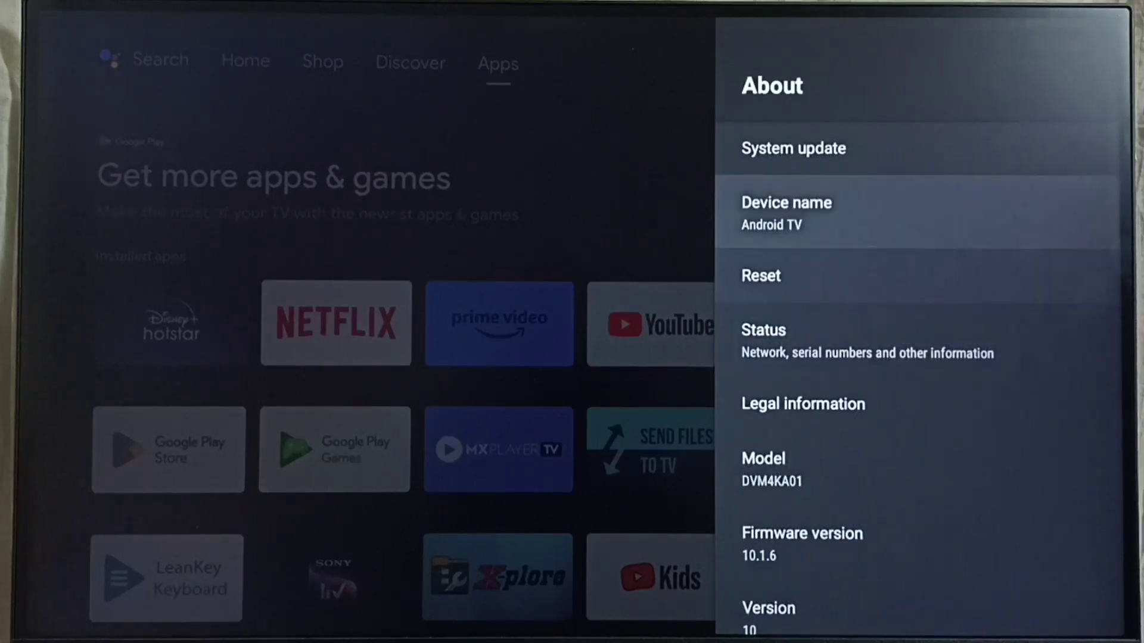
key("Up")
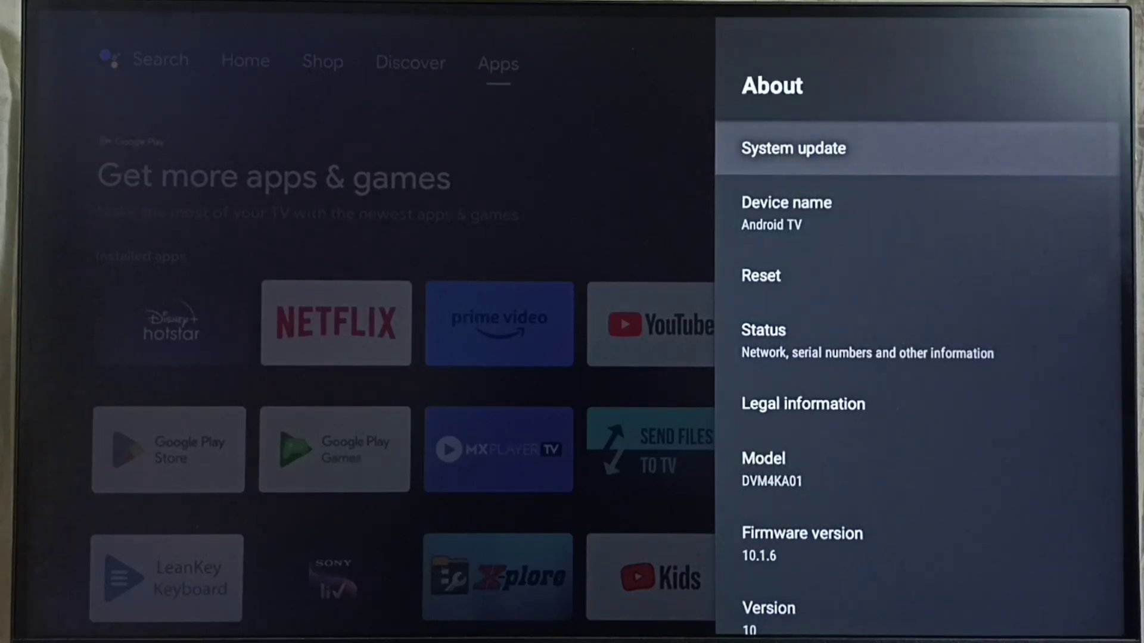
- Start the System update check to find the V12.1.1 (762 MB) update
key("Return")
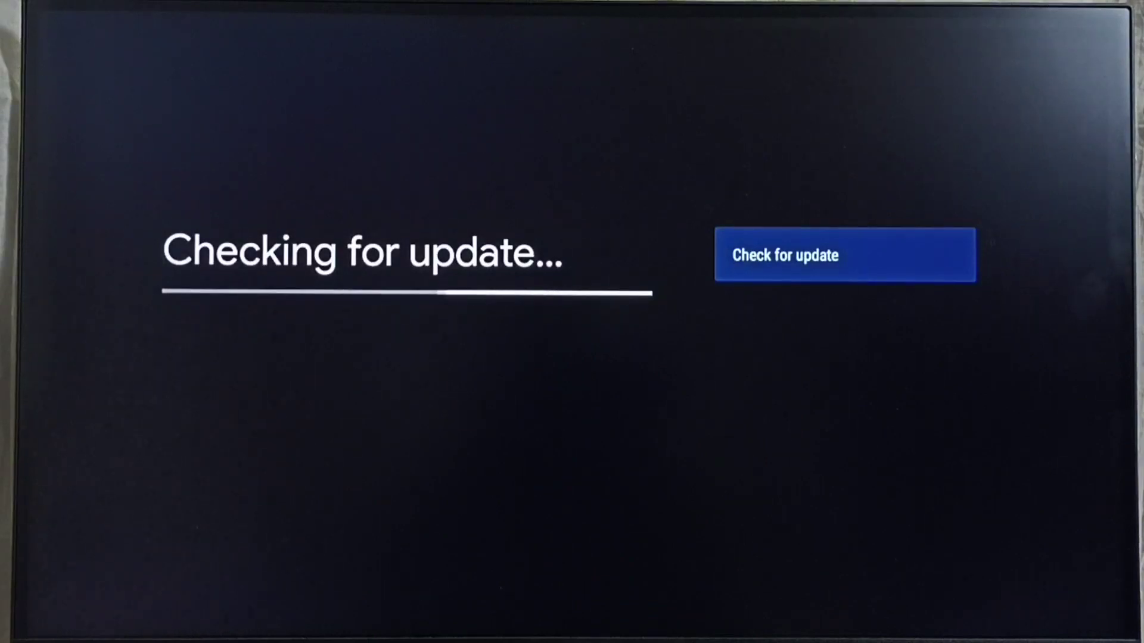